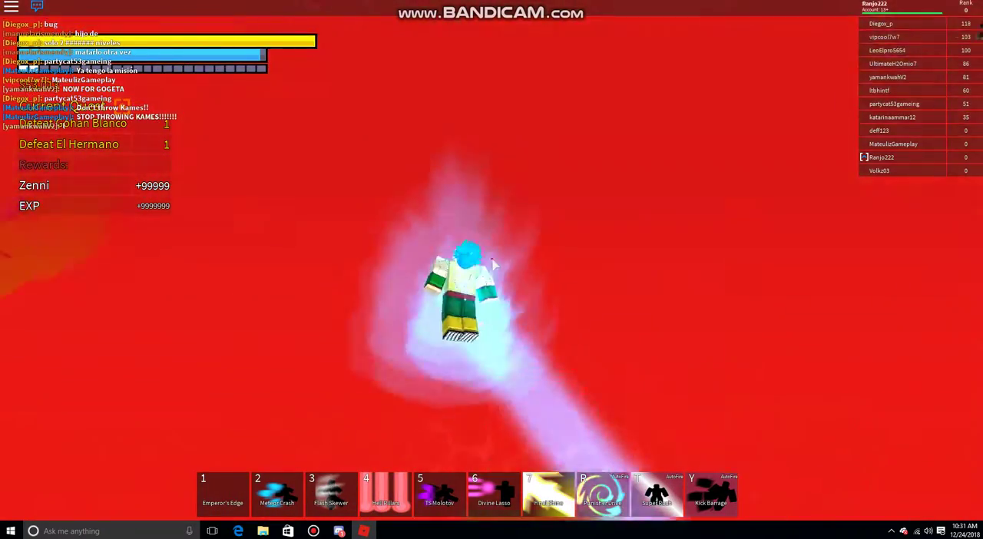
- Take off, dive toward the red floor, then level out and hover upright
{"action": "key", "text": "w"}
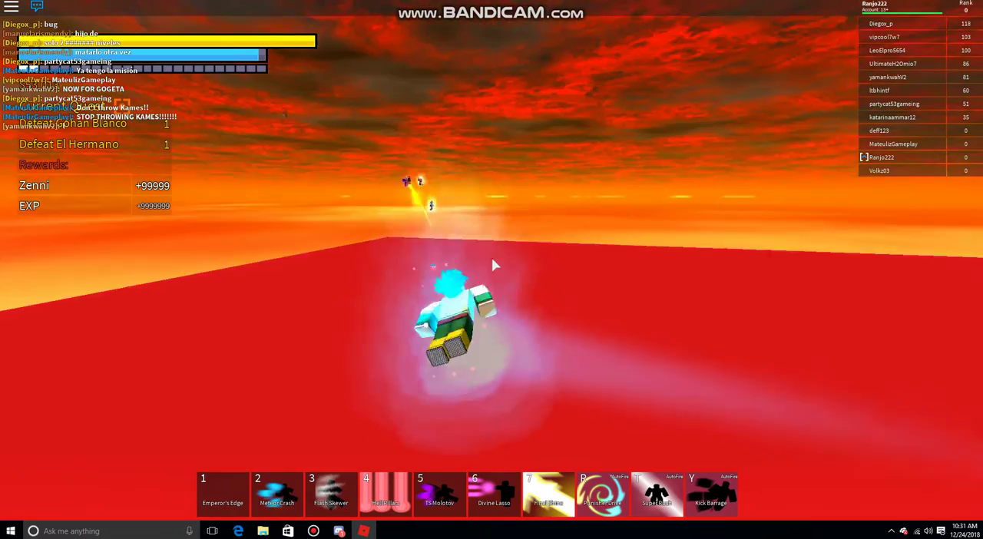
{"action": "key", "text": "s"}
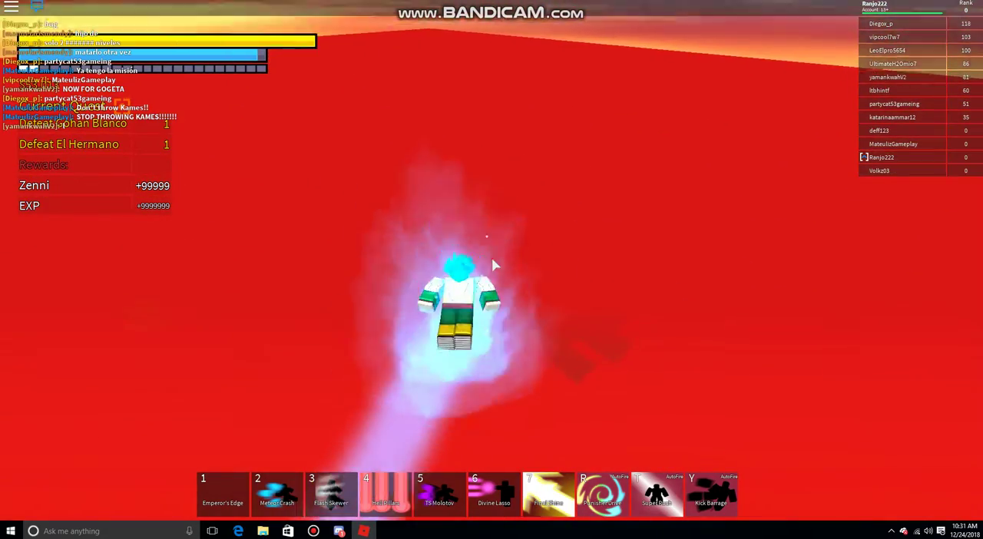
{"action": "key", "text": "w"}
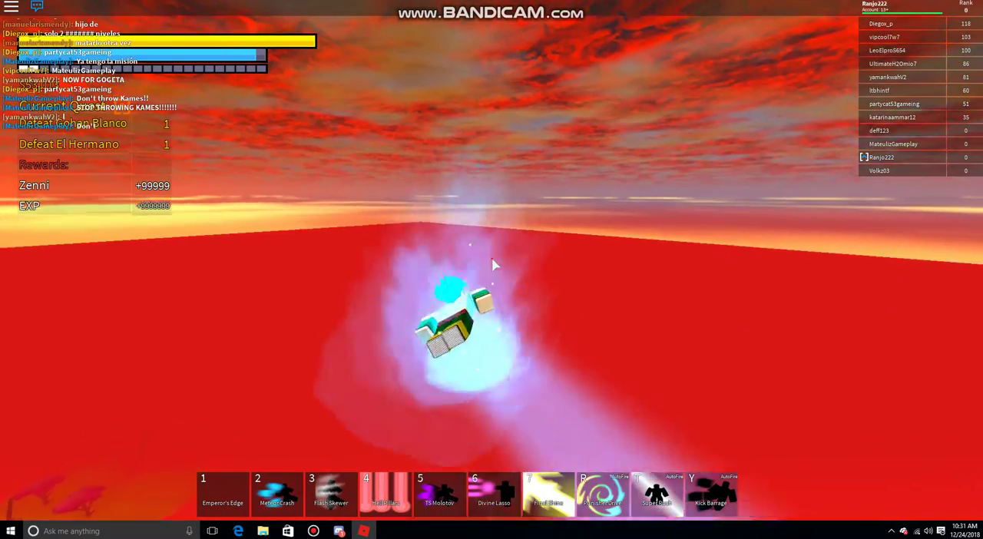
{"action": "key", "text": "s"}
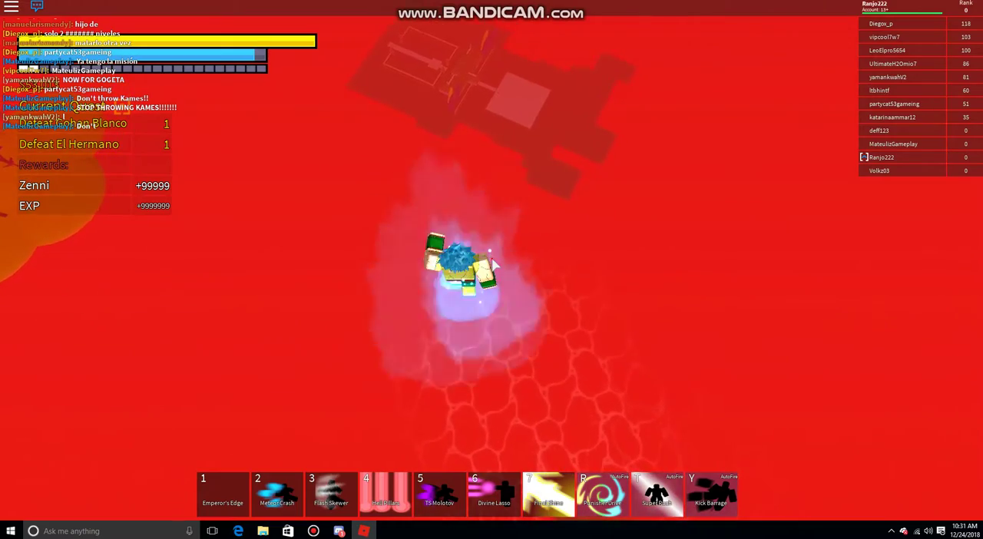
{"action": "key", "text": "w"}
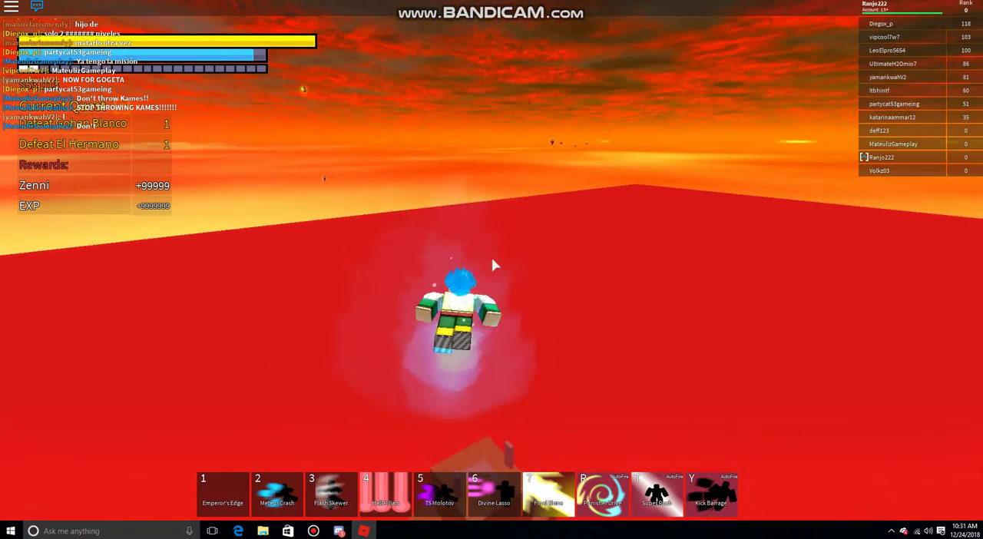
{"action": "key", "text": "w"}
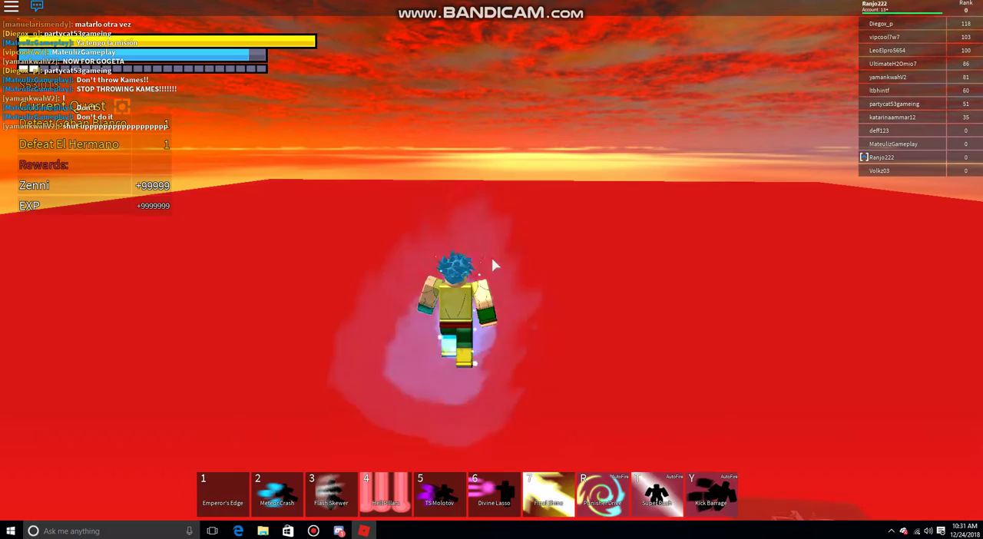
- Fly toward the sun and past El Hermano, hover in the aura, then pause the game
{"action": "key", "text": "w"}
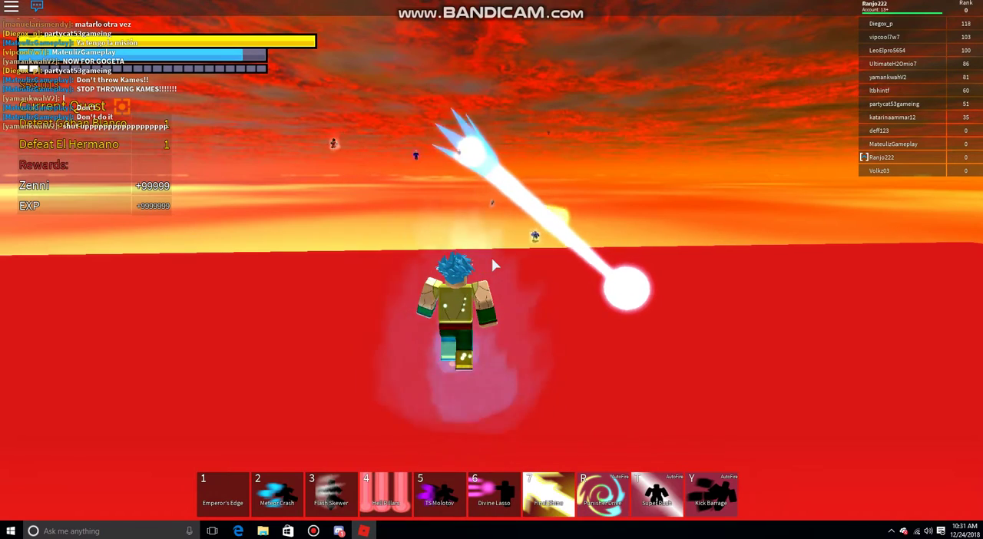
{"action": "key", "text": "w"}
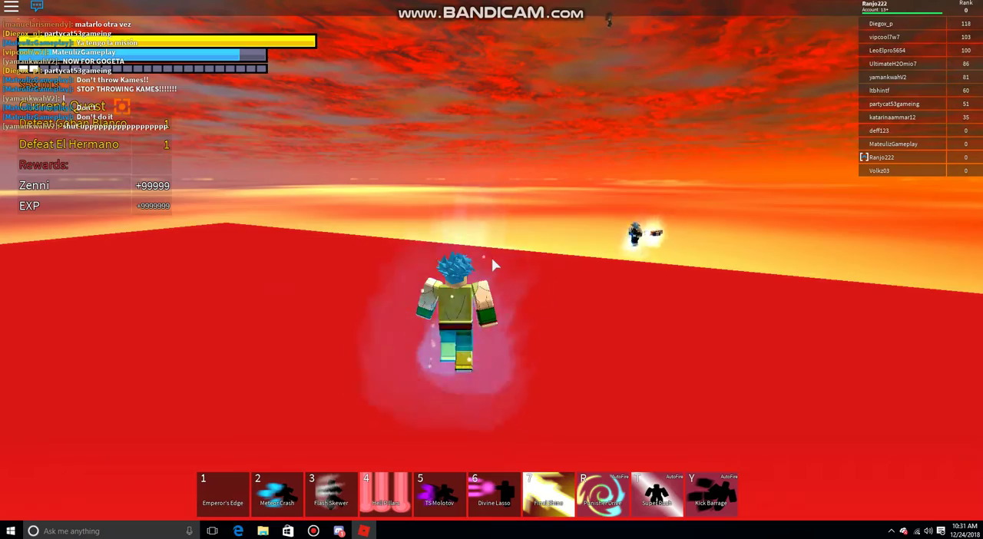
{"action": "key", "text": "w"}
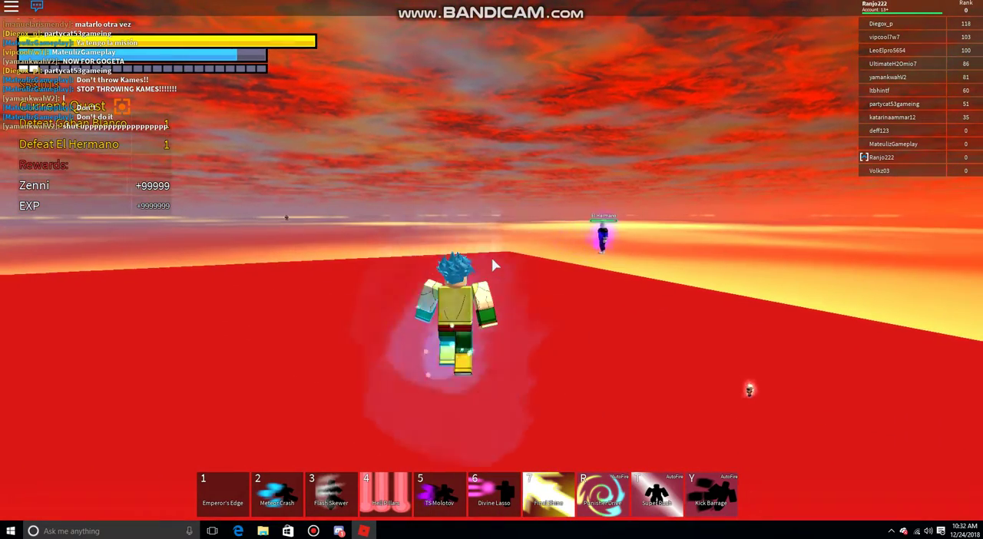
{"action": "key", "text": "w"}
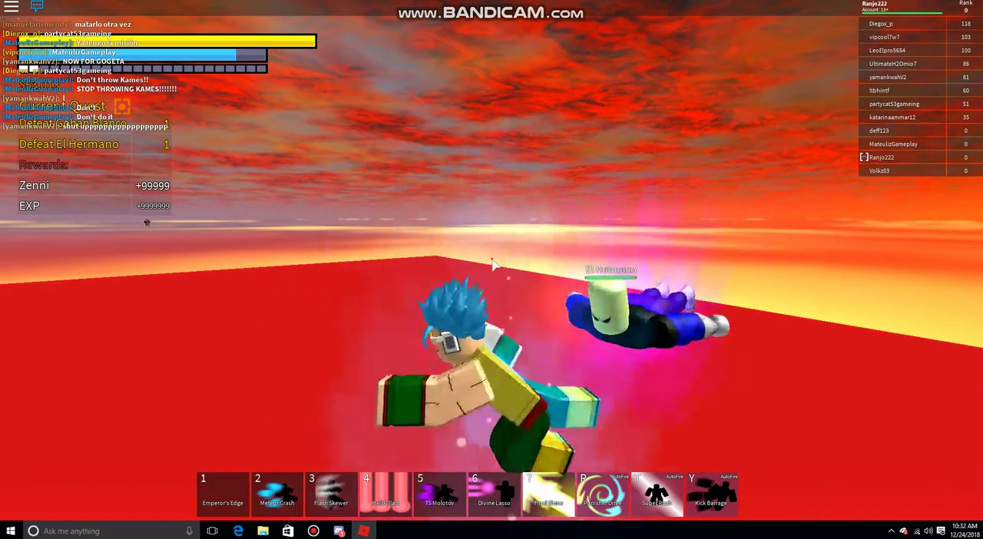
{"action": "key", "text": "w"}
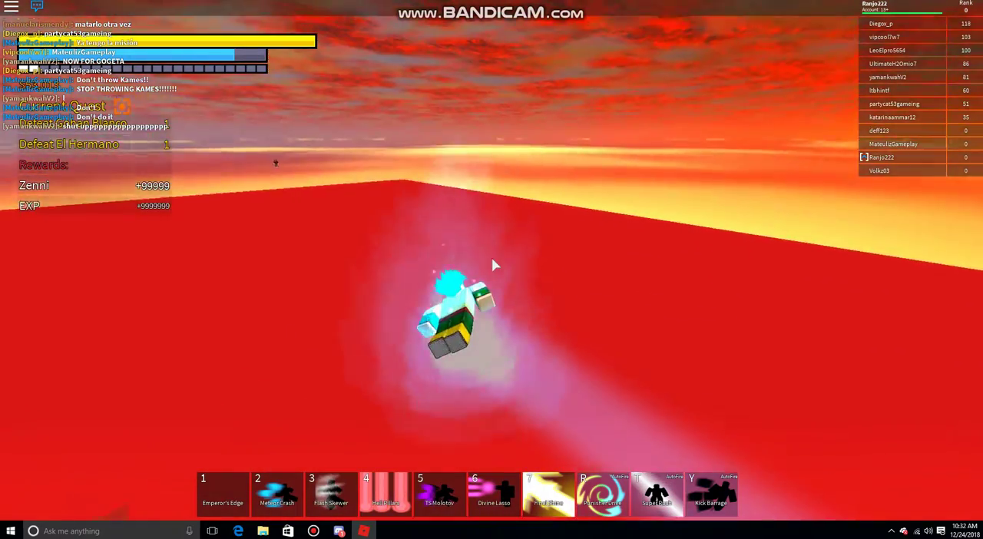
{"action": "key", "text": "w"}
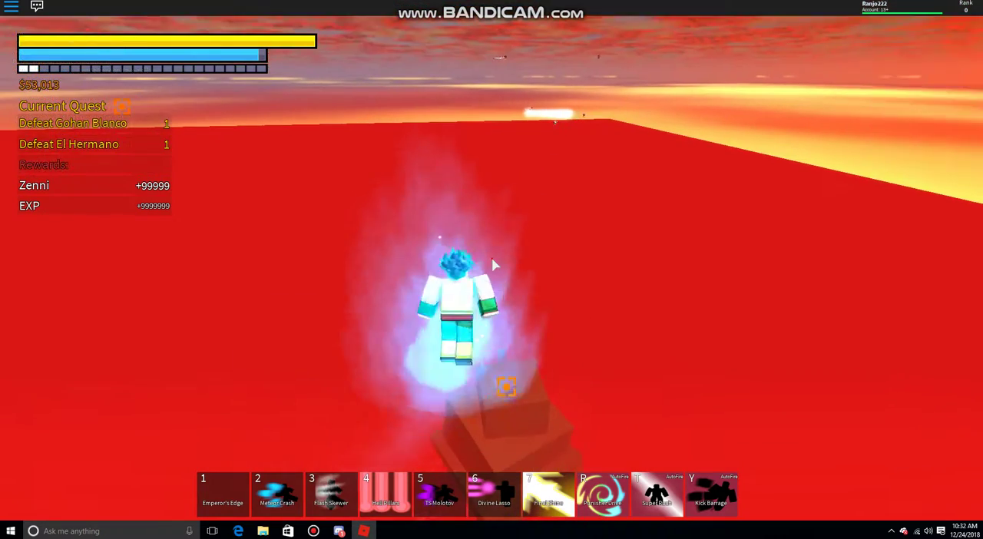
{"action": "key", "text": "Escape"}
{"action": "left_click", "coordinate": [364, 530]}
{"action": "left_click", "coordinate": [439, 338]}
{"action": "scroll", "coordinate": [460, 292], "scroll_direction": "down", "scroll_amount": 1}
{"action": "scroll", "coordinate": [476, 265], "scroll_direction": "down", "scroll_amount": 2}
{"action": "scroll", "coordinate": [476, 307], "scroll_direction": "down", "scroll_amount": 1}
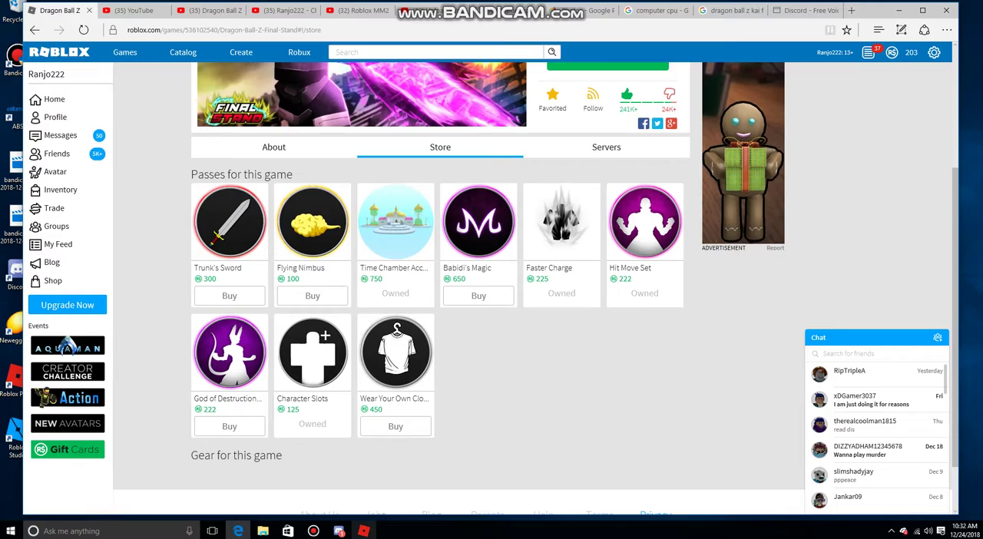
{"action": "left_click", "coordinate": [364, 530]}
{"action": "left_click", "coordinate": [339, 531]}
{"action": "key", "text": "Escape"}
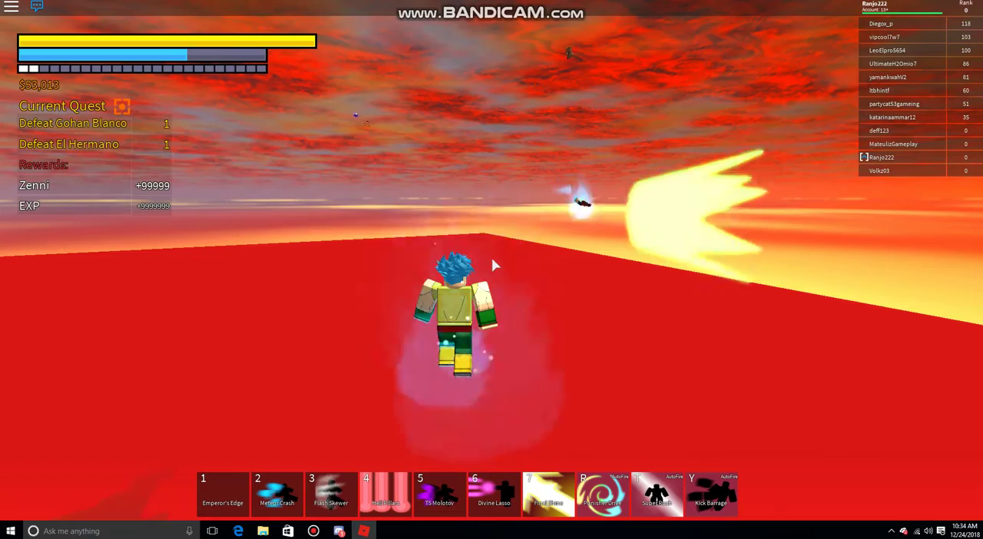
- Fire a large energy beam (R), a yellow slash blast (7) and a white spike beam (3)
{"action": "key", "text": "r"}
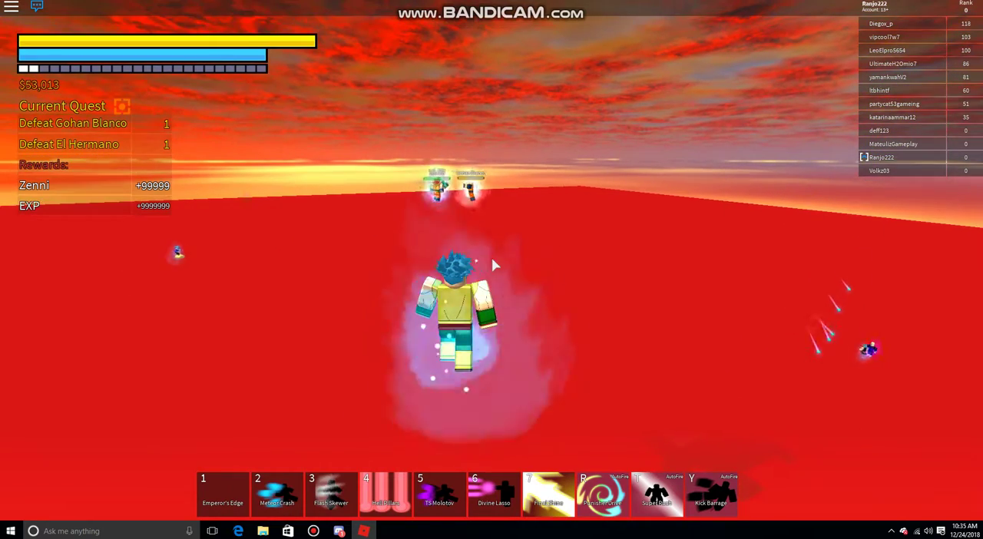
{"action": "key", "text": "7"}
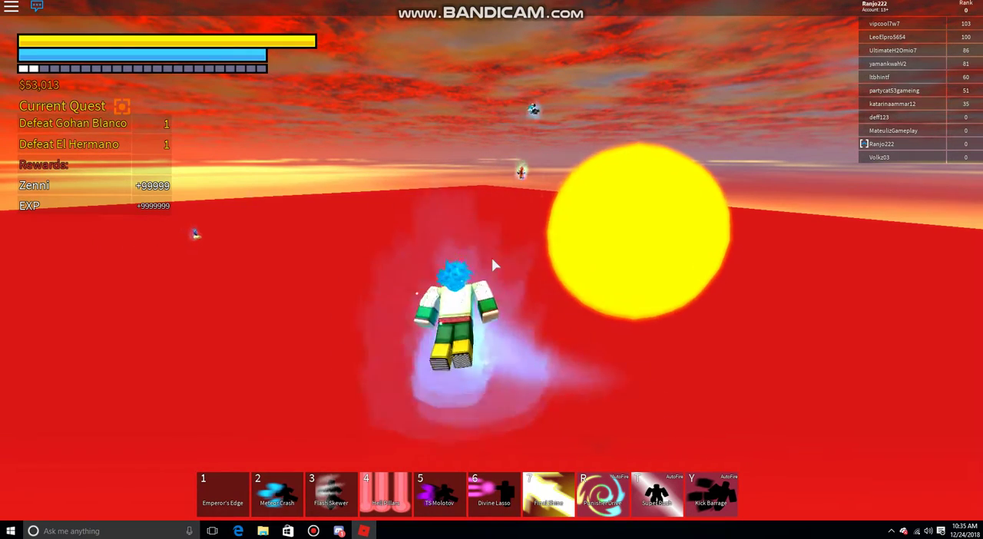
{"action": "key", "text": "3"}
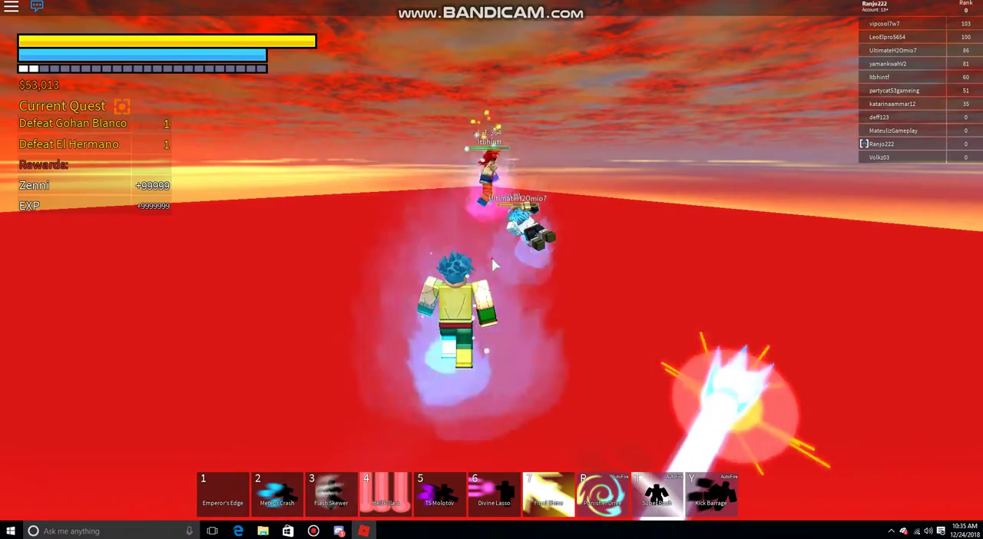